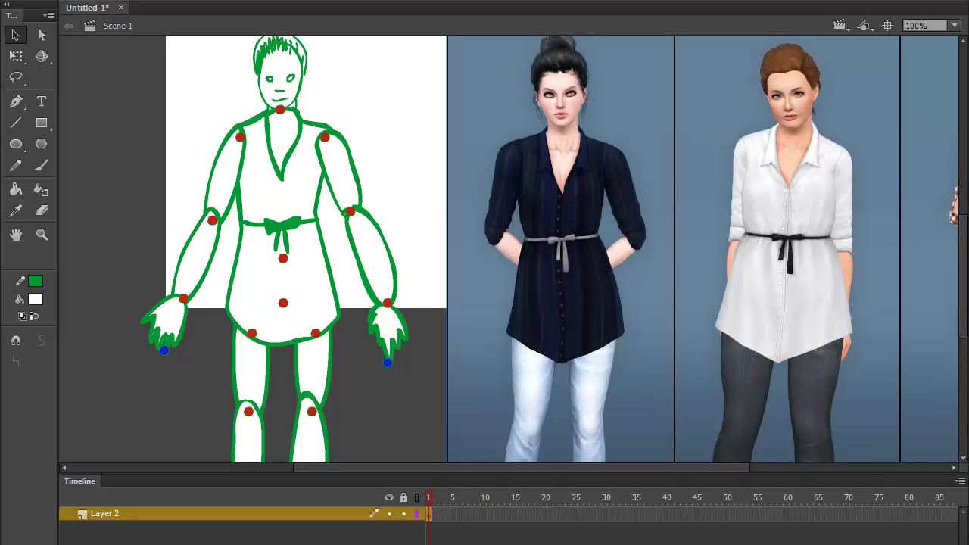
Step: Drag the three-photo reference image aside so it can be deleted from the stage
{"action": "mouse_move", "coordinate": [674, 208]}
{"action": "left_mouse_down"}
{"action": "mouse_move", "coordinate": [546, 210]}
{"action": "mouse_move", "coordinate": [568, 195]}
{"action": "mouse_move", "coordinate": [656, 195]}
{"action": "left_mouse_up"}
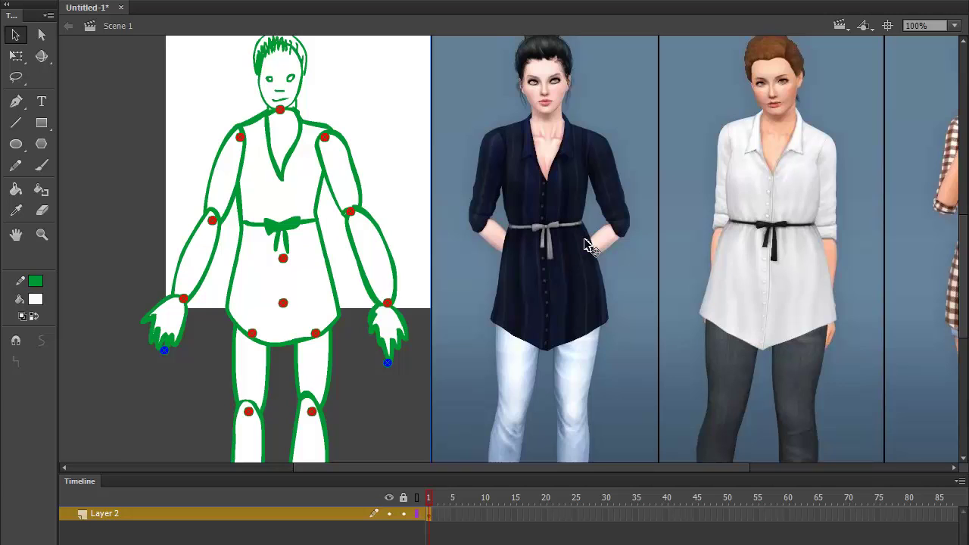
{"action": "key", "text": "Delete"}
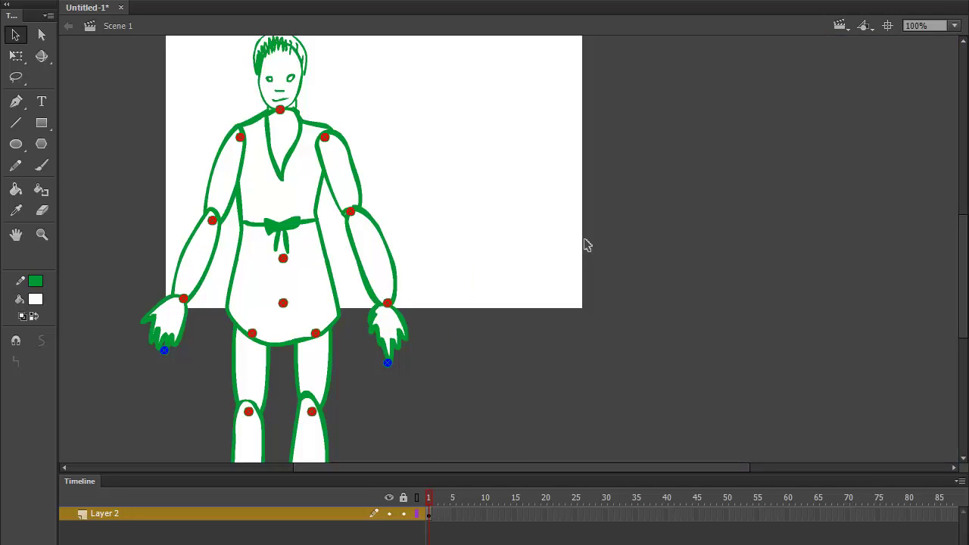
{"action": "left_click_drag", "start_coordinate": [512, 184], "coordinate": [586, 123]}
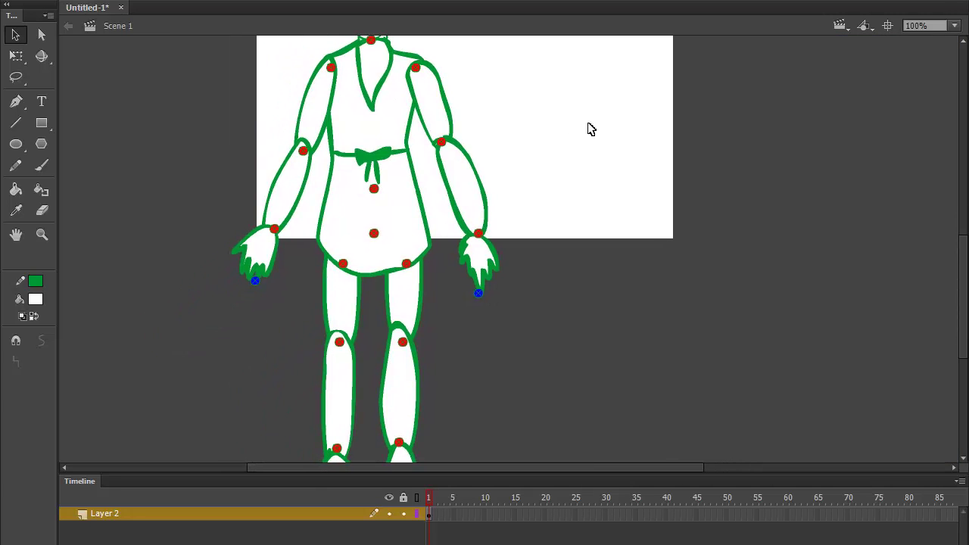
{"action": "key", "text": "ctrl+minus"}
{"action": "key", "text": "ctrl+1"}
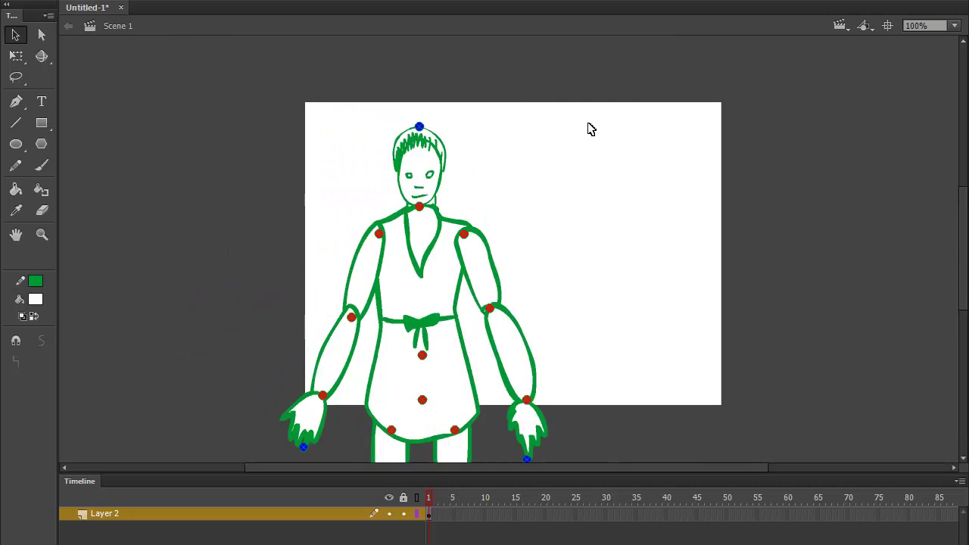
{"action": "left_click_drag", "start_coordinate": [604, 270], "coordinate": [592, 60]}
{"action": "left_click_drag", "start_coordinate": [595, 111], "coordinate": [592, 177]}
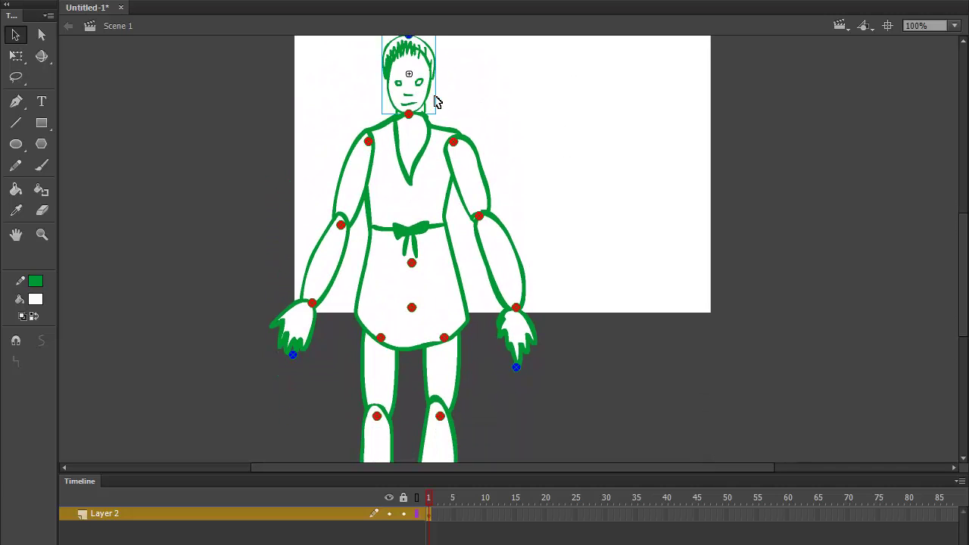
{"action": "left_click", "coordinate": [362, 170]}
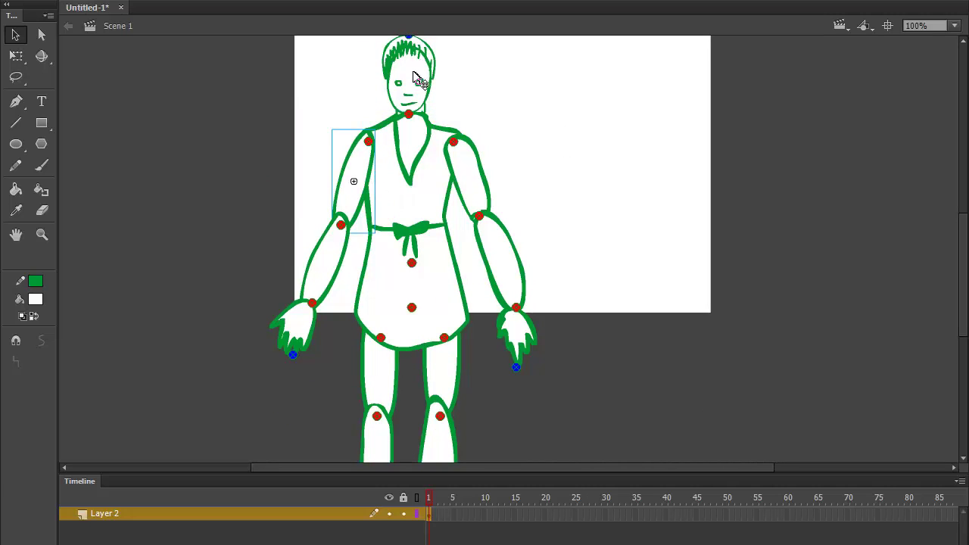
{"action": "left_click", "coordinate": [409, 115]}
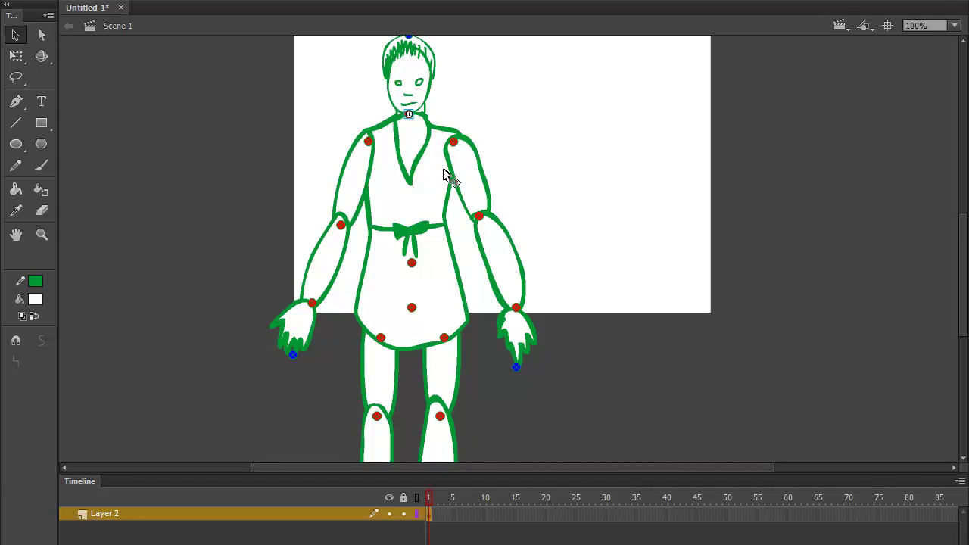
{"action": "scroll", "coordinate": [614, 168], "scroll_direction": "down", "scroll_amount": 5}
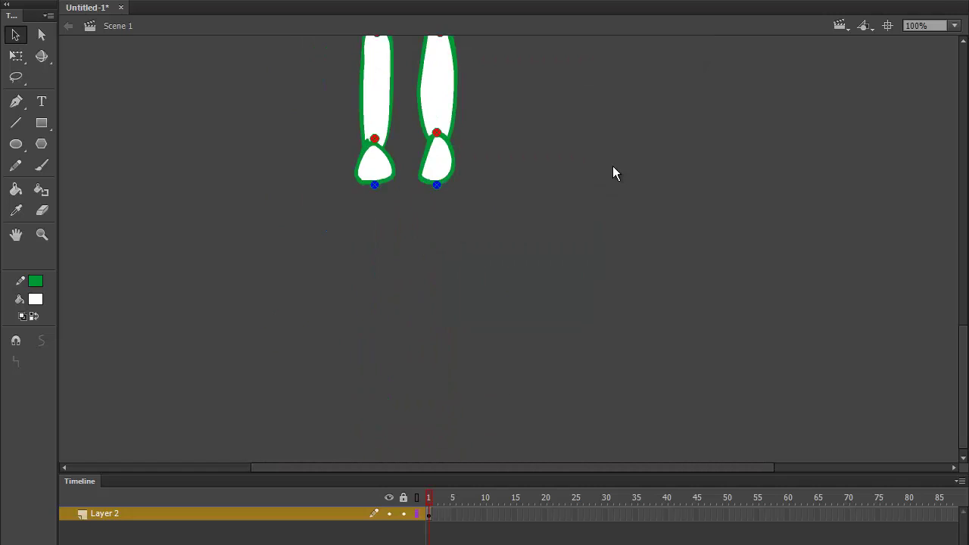
{"action": "scroll", "coordinate": [612, 174], "scroll_direction": "up", "scroll_amount": 3}
{"action": "scroll", "coordinate": [612, 173], "scroll_direction": "up", "scroll_amount": 3}
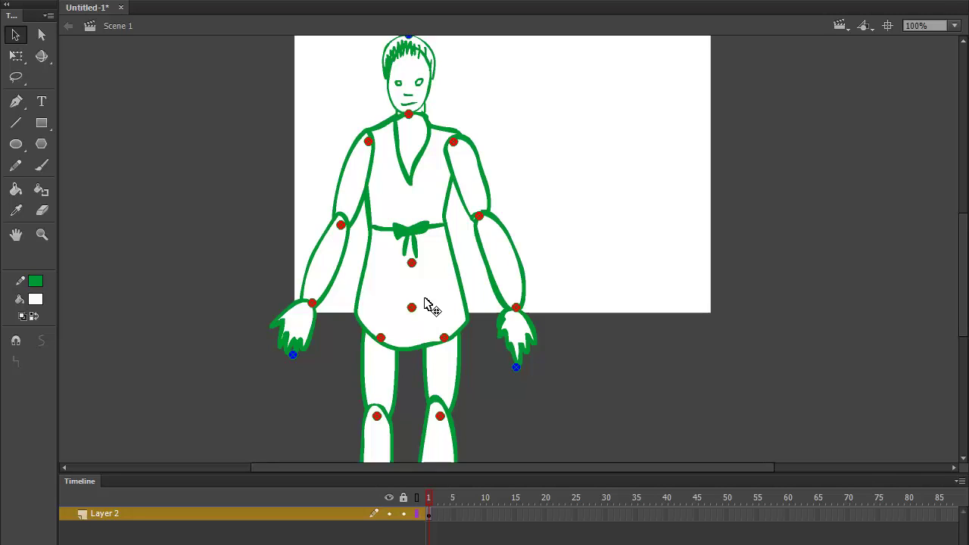
{"action": "left_click", "coordinate": [449, 303]}
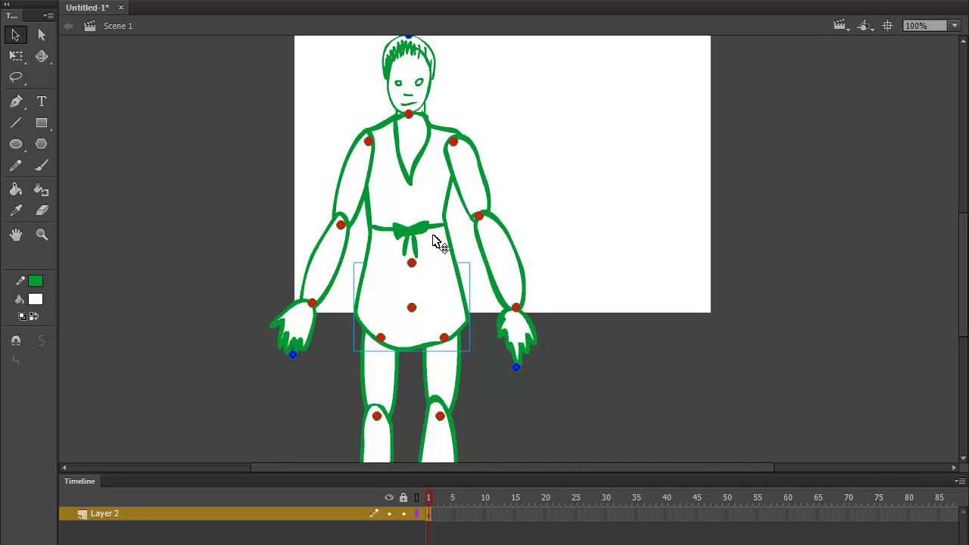
{"action": "left_click", "coordinate": [434, 190]}
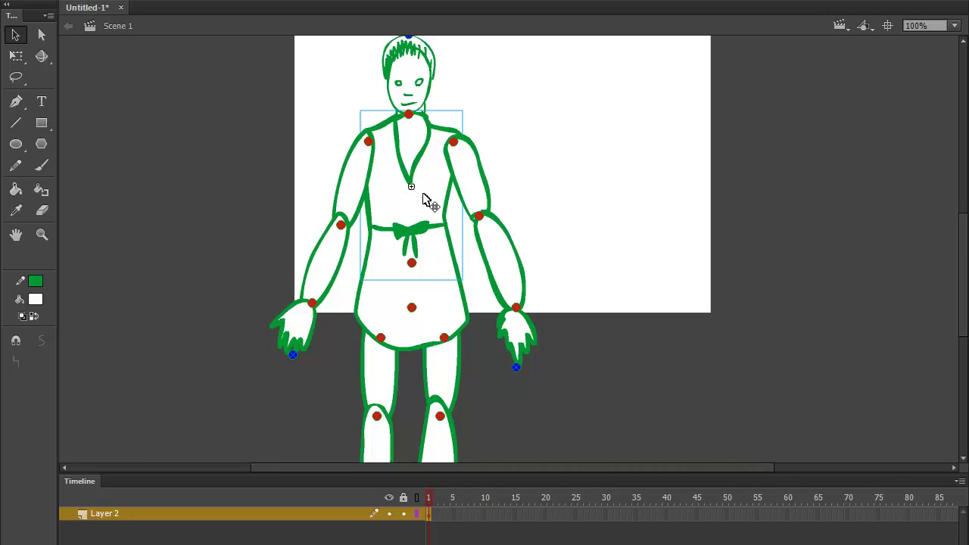
{"action": "left_click_drag", "start_coordinate": [421, 199], "coordinate": [620, 203]}
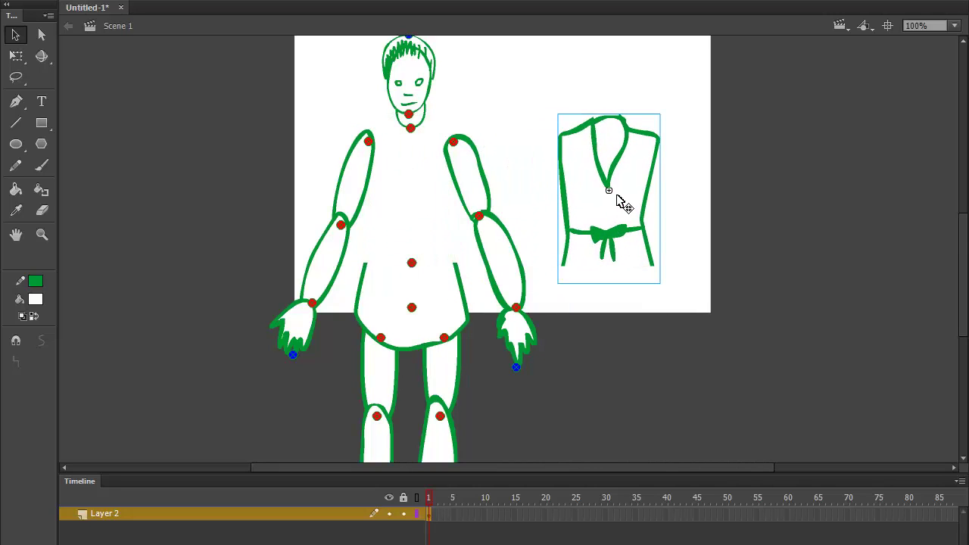
{"action": "key", "text": "ctrl+z"}
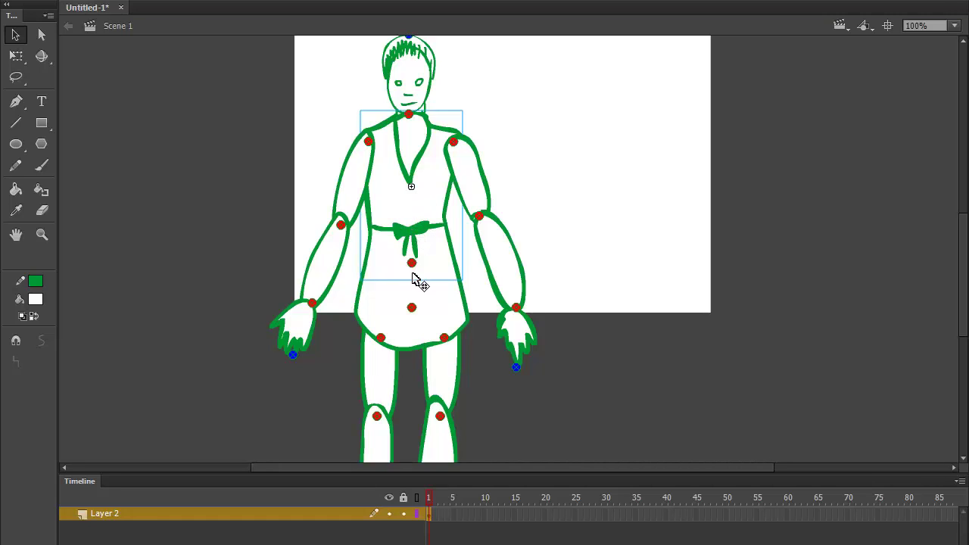
{"action": "left_click", "coordinate": [447, 307]}
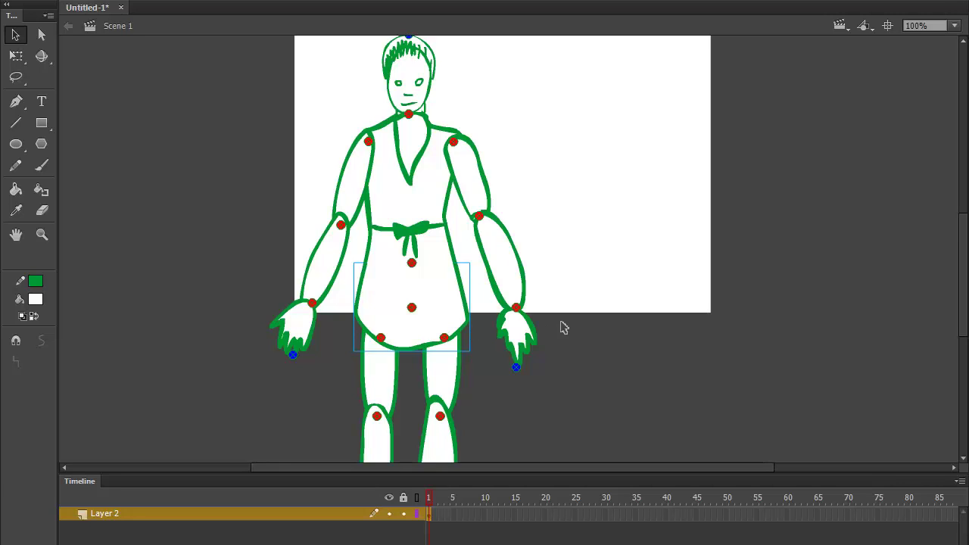
Step: Switch the figure's layer to outline view and bring the hips and legs into view
{"action": "left_click", "coordinate": [594, 363]}
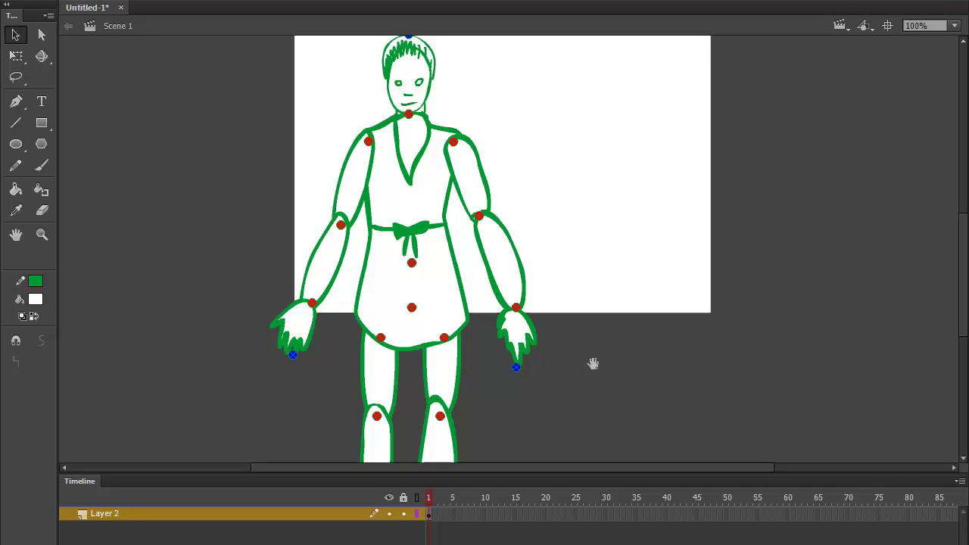
{"action": "left_click_drag", "start_coordinate": [593, 363], "coordinate": [588, 256]}
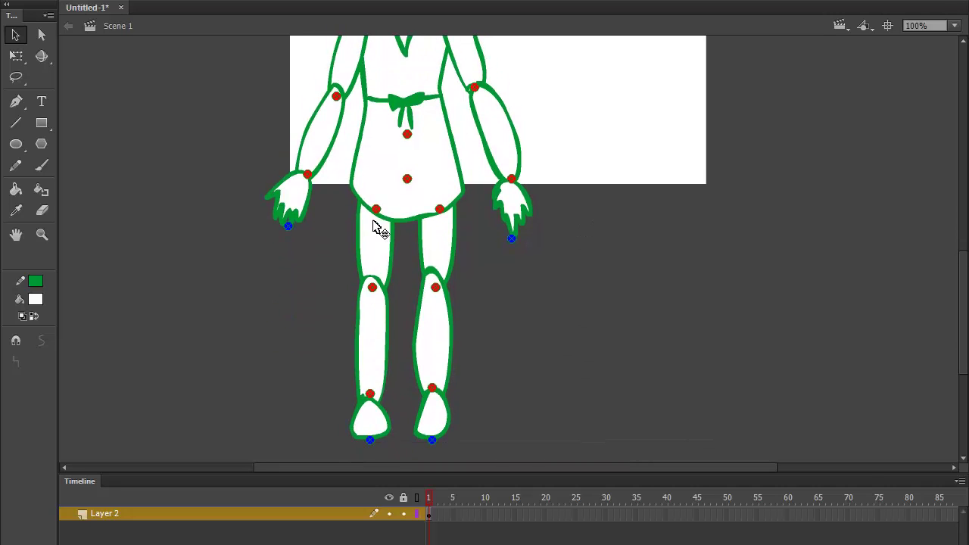
{"action": "left_click", "coordinate": [443, 239]}
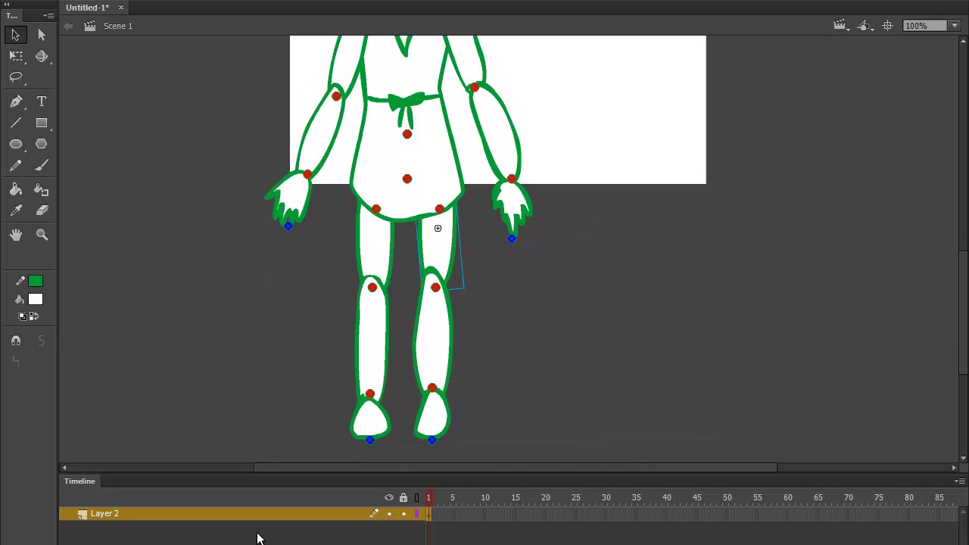
{"action": "left_click", "coordinate": [416, 497]}
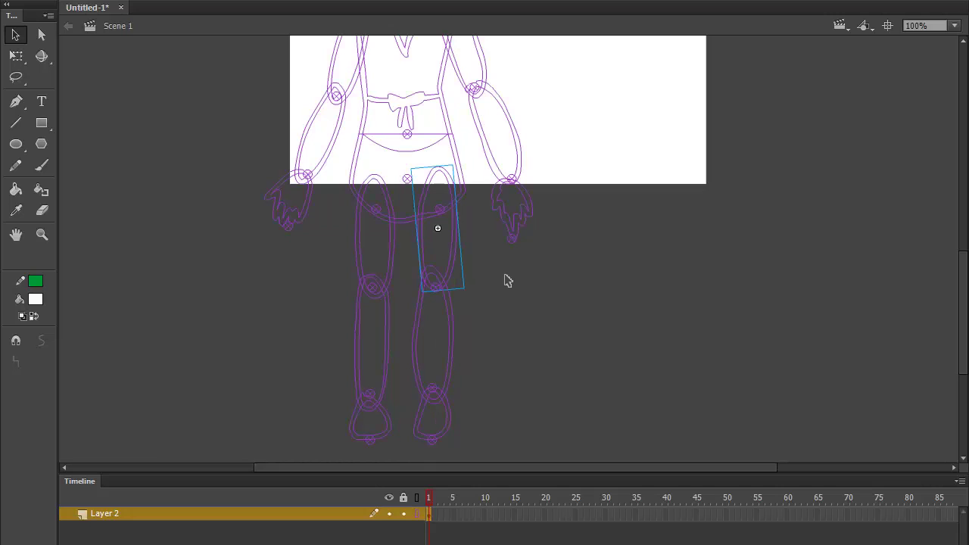
{"action": "left_click", "coordinate": [572, 281]}
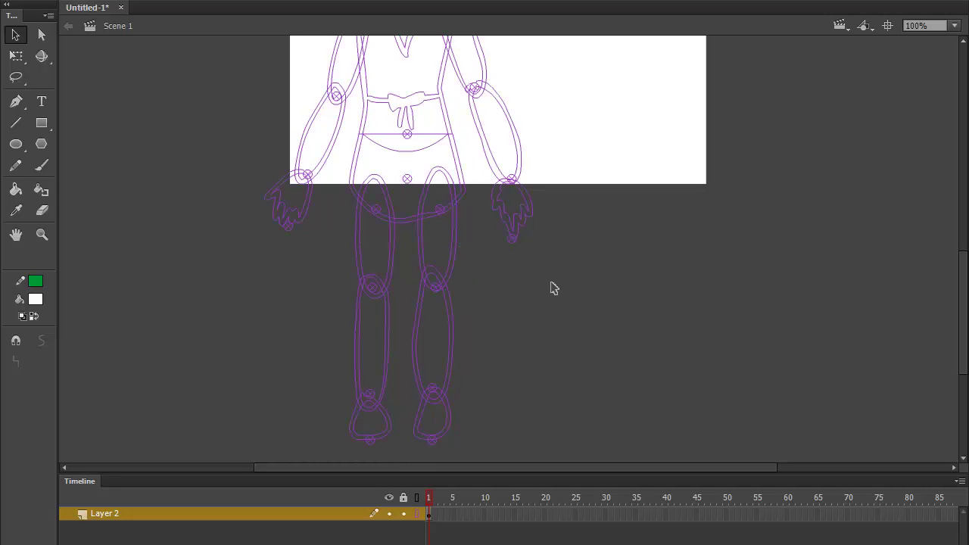
{"action": "left_click_drag", "start_coordinate": [551, 285], "coordinate": [549, 339]}
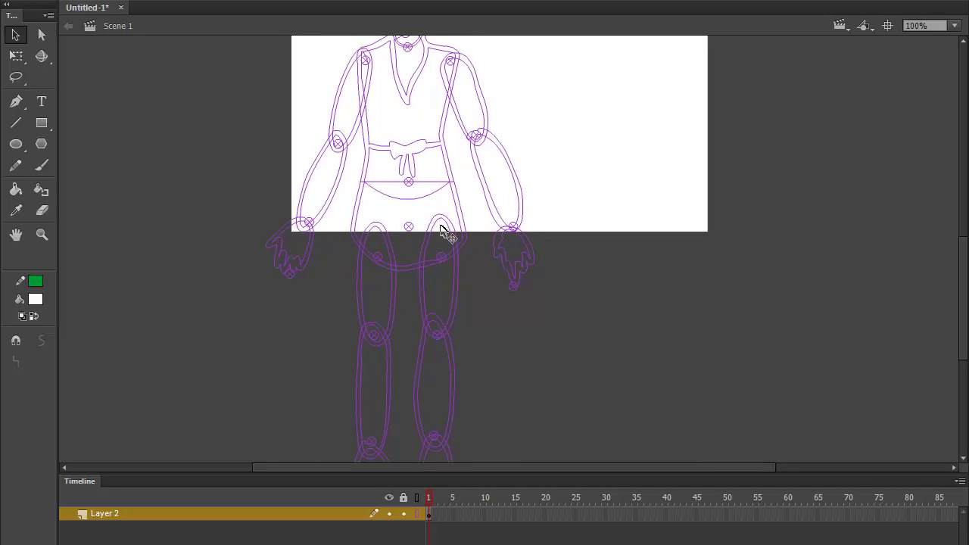
Step: Move the left and right thigh pivot points up onto the hip joints
{"action": "left_click", "coordinate": [442, 220]}
{"action": "left_click_drag", "start_coordinate": [378, 258], "coordinate": [374, 226]}
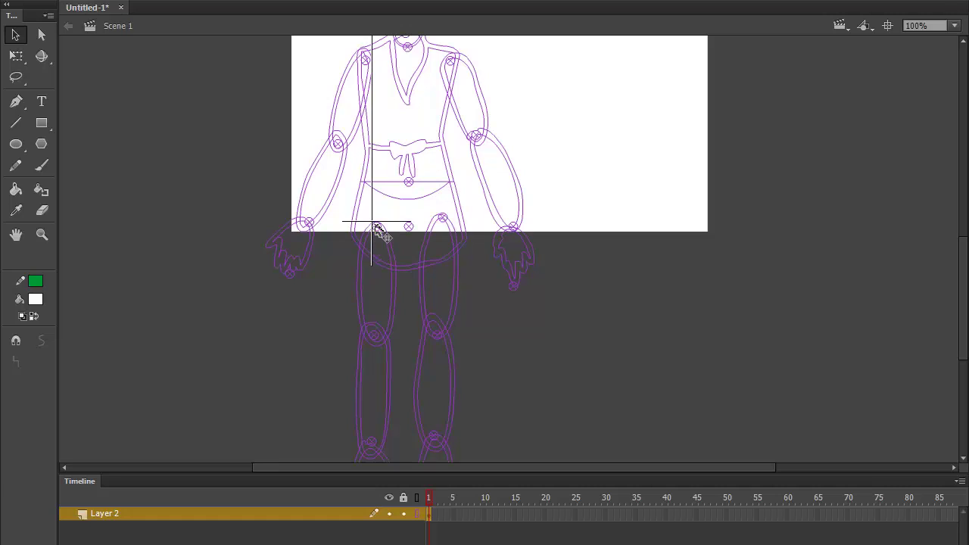
{"action": "left_click_drag", "start_coordinate": [376, 262], "coordinate": [374, 261]}
{"action": "left_click_drag", "start_coordinate": [444, 222], "coordinate": [441, 261]}
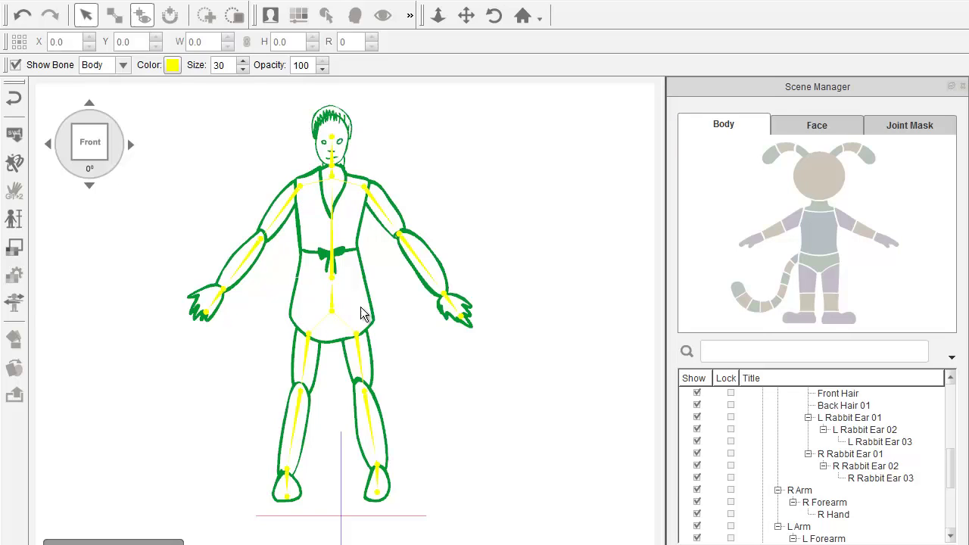
Step: Play the Basic Walk calibration motion on the character twice from the Calibration panel
{"action": "left_click", "coordinate": [13, 304]}
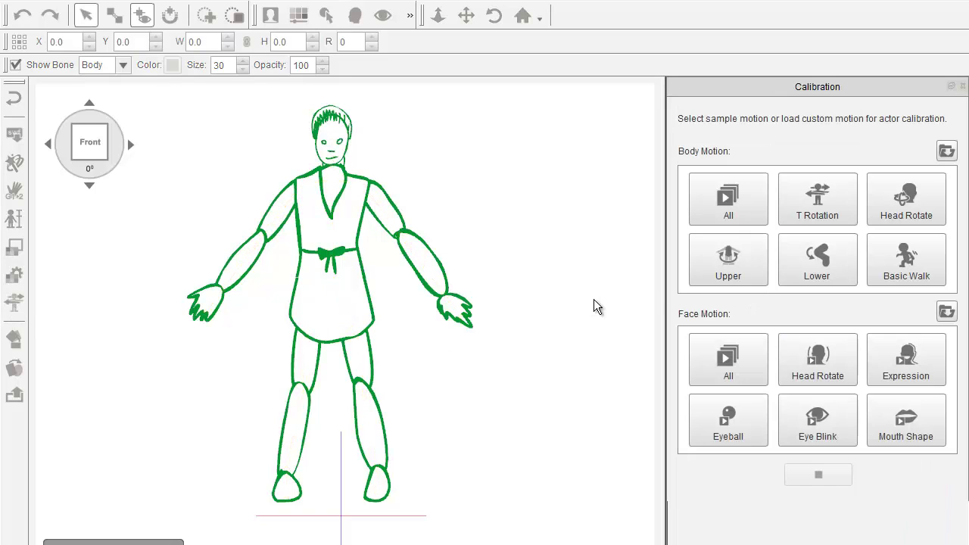
{"action": "left_click", "coordinate": [924, 274]}
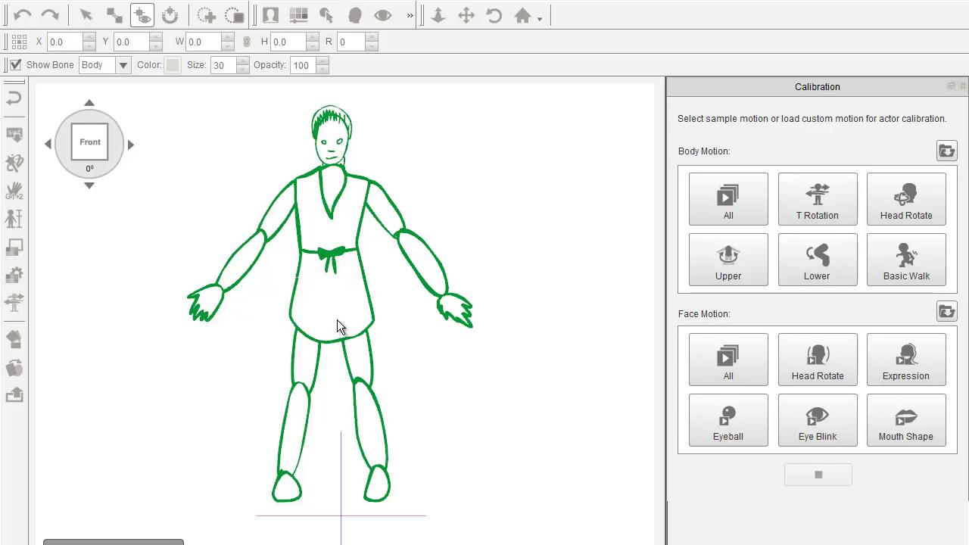
{"action": "left_click", "coordinate": [917, 261]}
Step: With bones shown, nudge the neck bone to X -3.6, Y 120.3
{"action": "left_click", "coordinate": [962, 86]}
{"action": "left_click", "coordinate": [344, 160]}
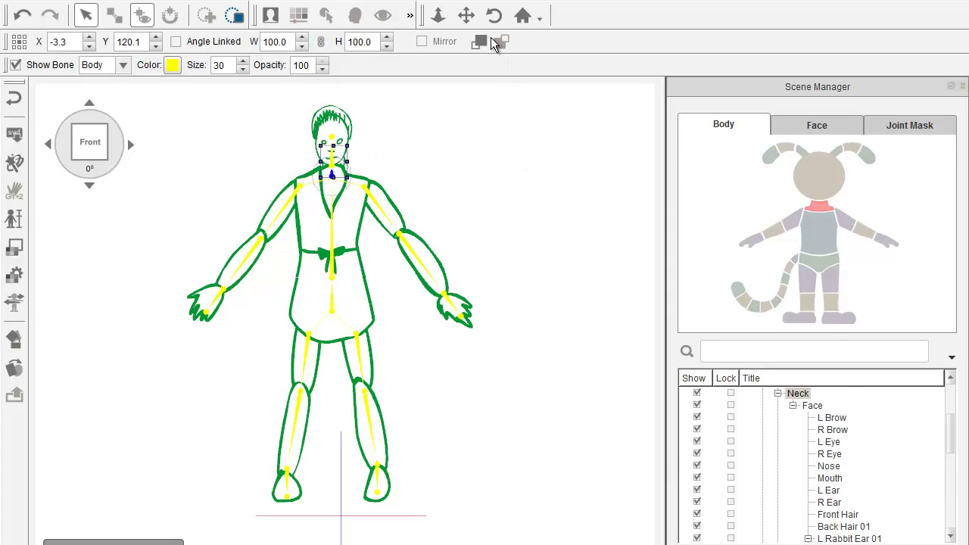
{"action": "left_click", "coordinate": [515, 164]}
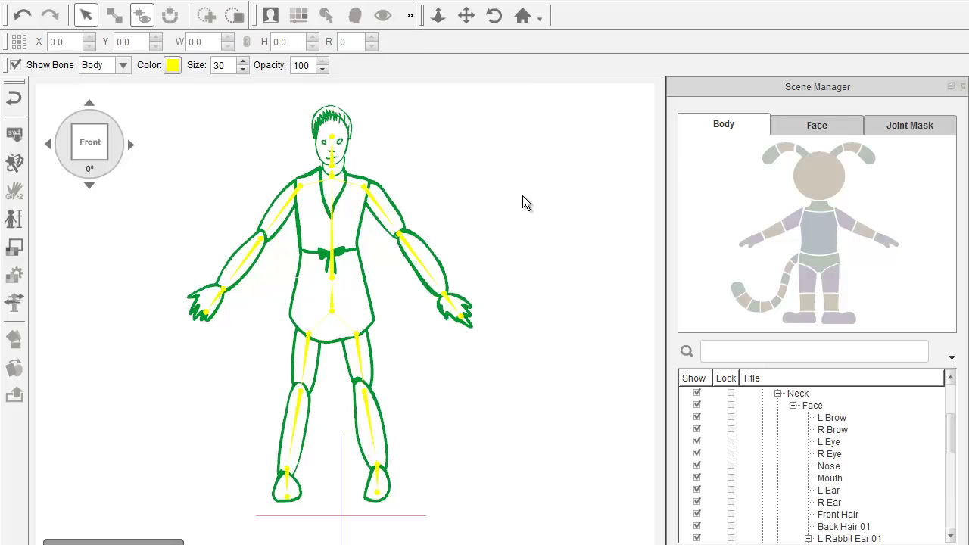
{"action": "left_click", "coordinate": [341, 165]}
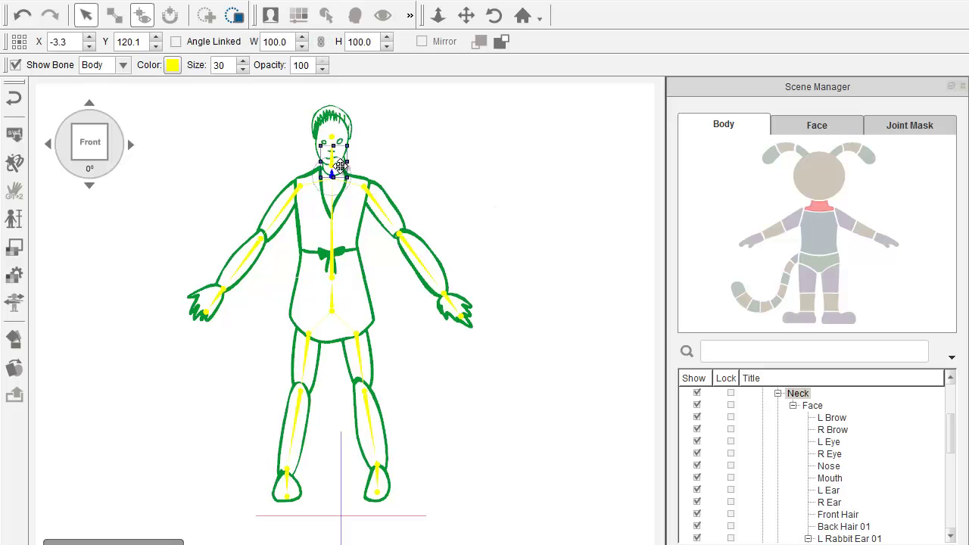
{"action": "left_click_drag", "start_coordinate": [342, 164], "coordinate": [341, 165]}
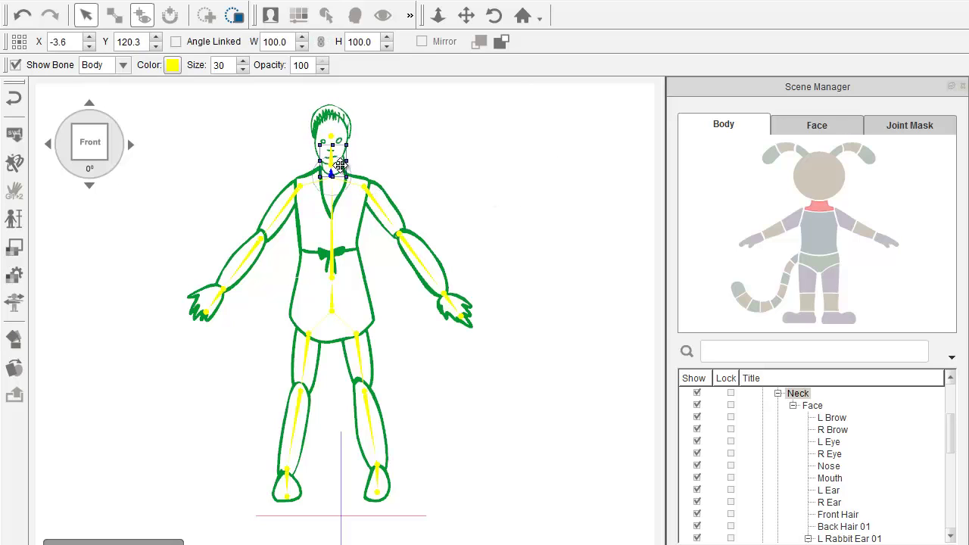
{"action": "left_click", "coordinate": [540, 240]}
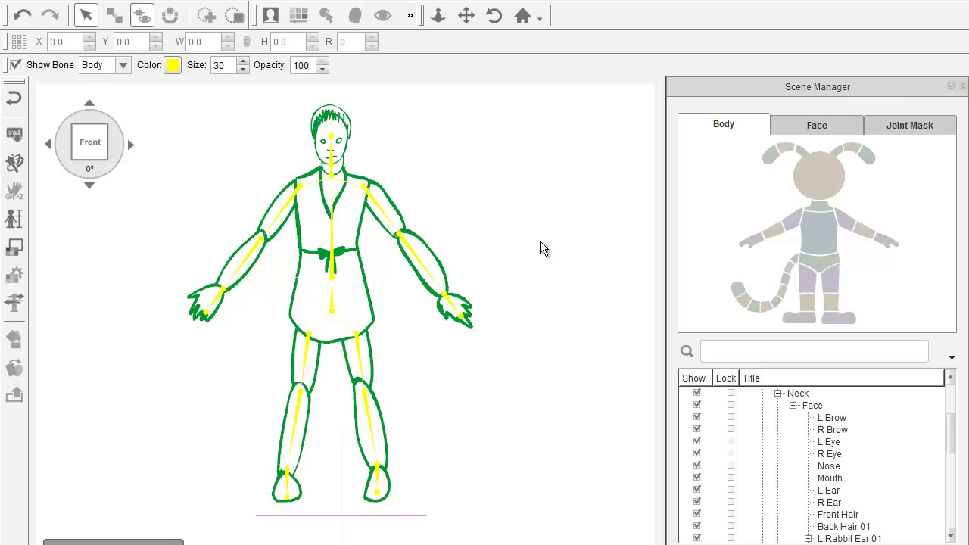
{"action": "left_click", "coordinate": [24, 293]}
Step: Replay the Basic Walk test four times, then return to the bone view and un-maximize the window
{"action": "left_click", "coordinate": [908, 275]}
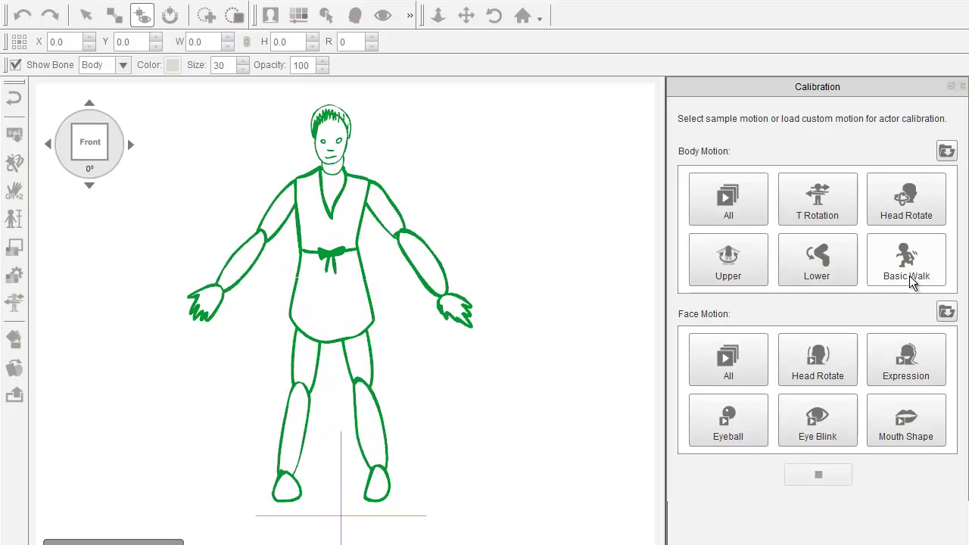
{"action": "left_click", "coordinate": [914, 259]}
{"action": "left_click", "coordinate": [916, 267]}
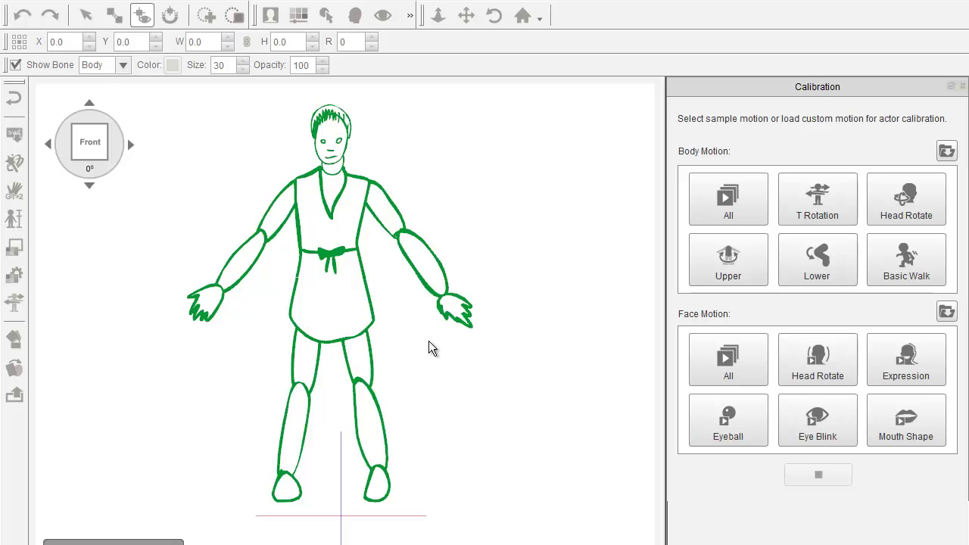
{"action": "left_click", "coordinate": [902, 276]}
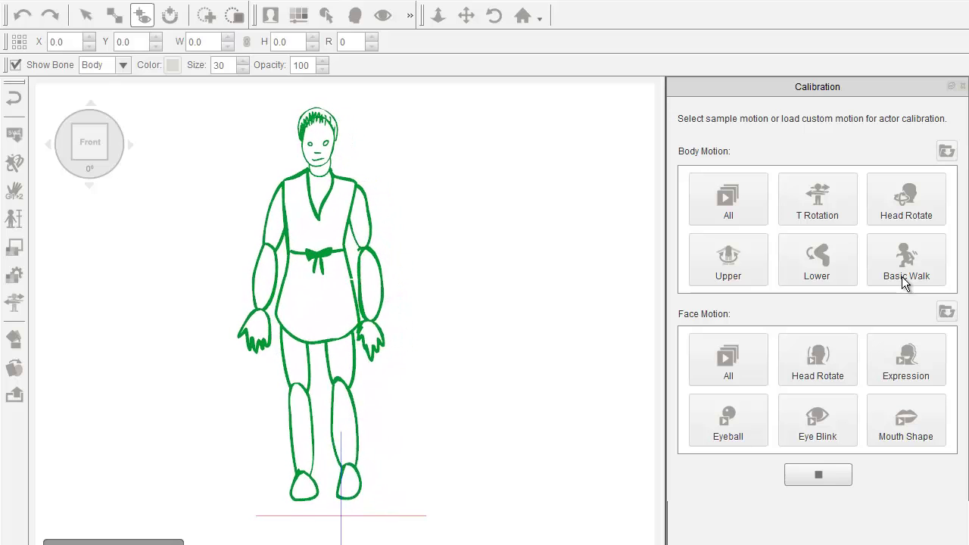
{"action": "left_click", "coordinate": [962, 86]}
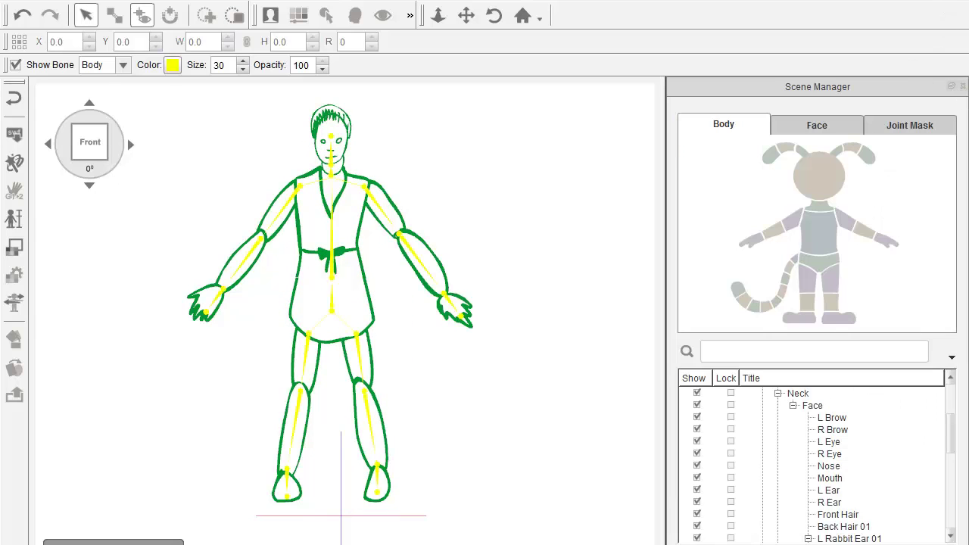
{"action": "left_click", "coordinate": [951, 3]}
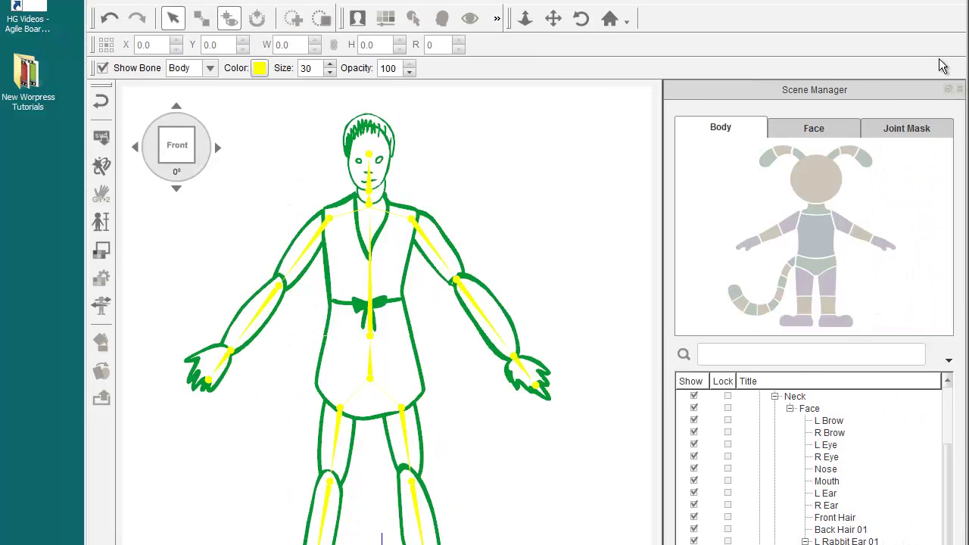